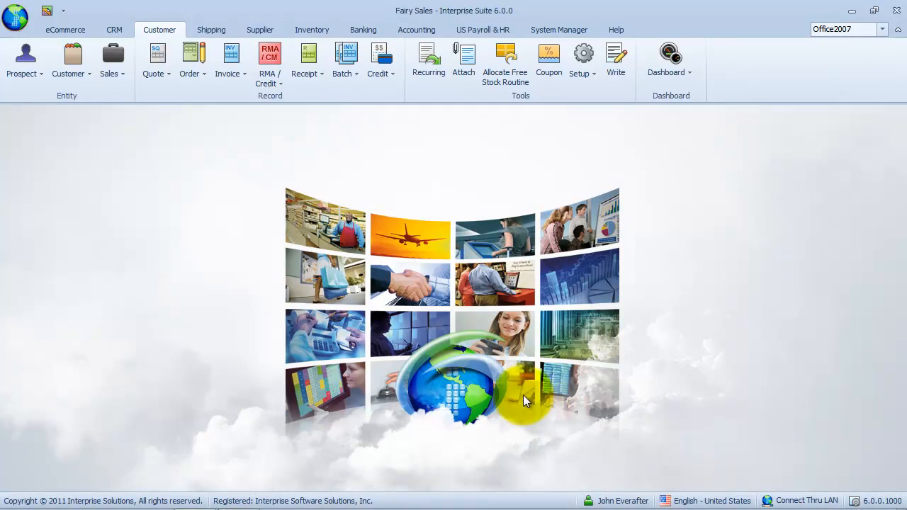
# Step: Sort the inventory item list by item type, open the electronic download item PS-001 and view its pricing
pyautogui.click(316, 30)
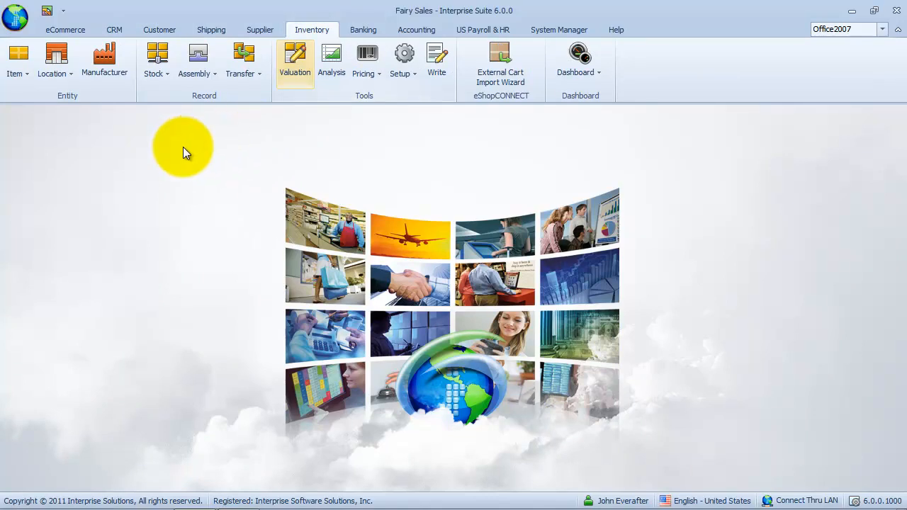
pyautogui.click(17, 75)
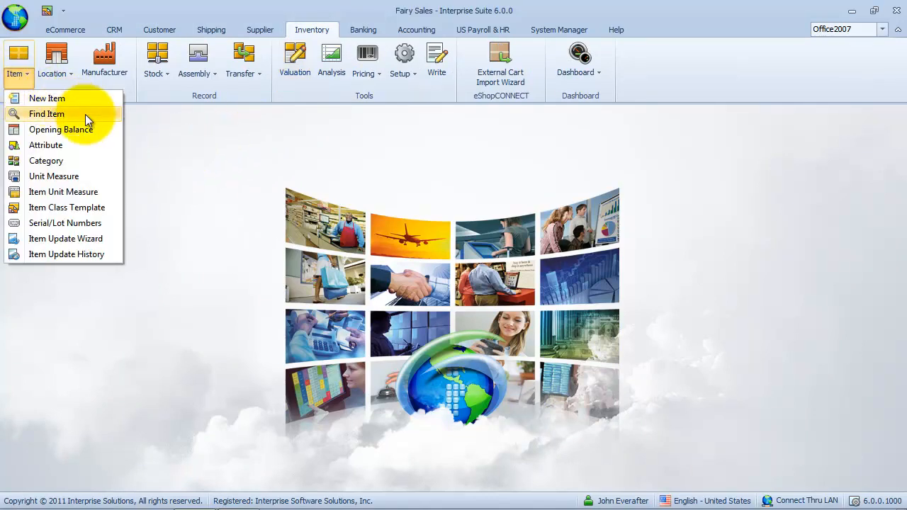
pyautogui.click(85, 114)
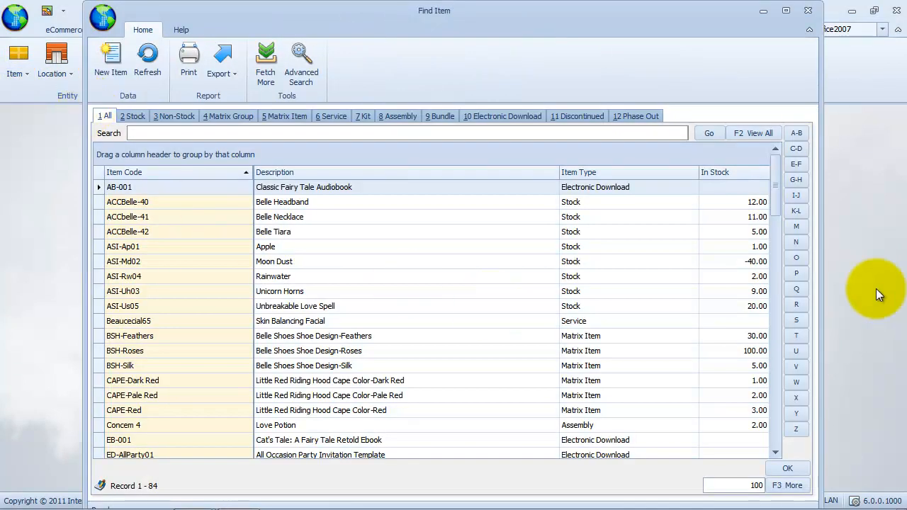
pyautogui.moveTo(773, 192)
pyautogui.mouseDown()
pyautogui.moveTo(773, 205)
pyautogui.moveTo(776, 191)
pyautogui.mouseUp()
pyautogui.click(614, 175)
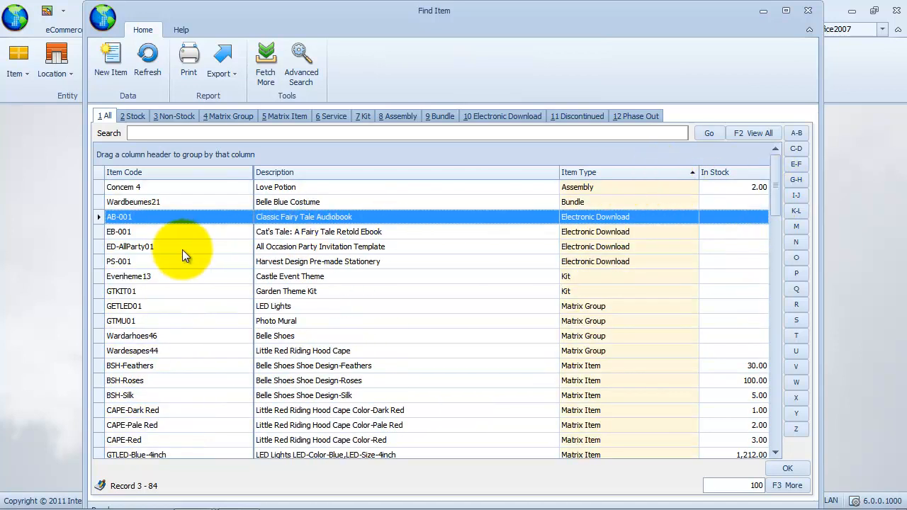
pyautogui.click(135, 260)
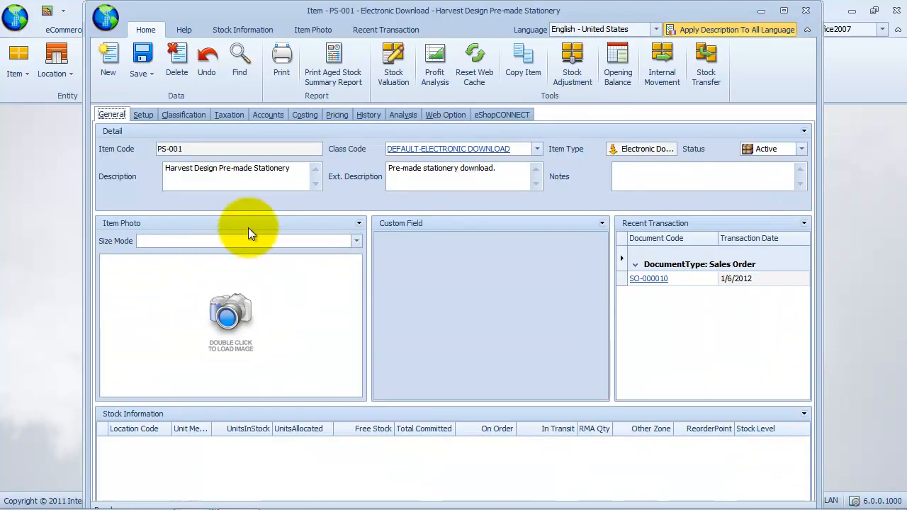
pyautogui.click(338, 114)
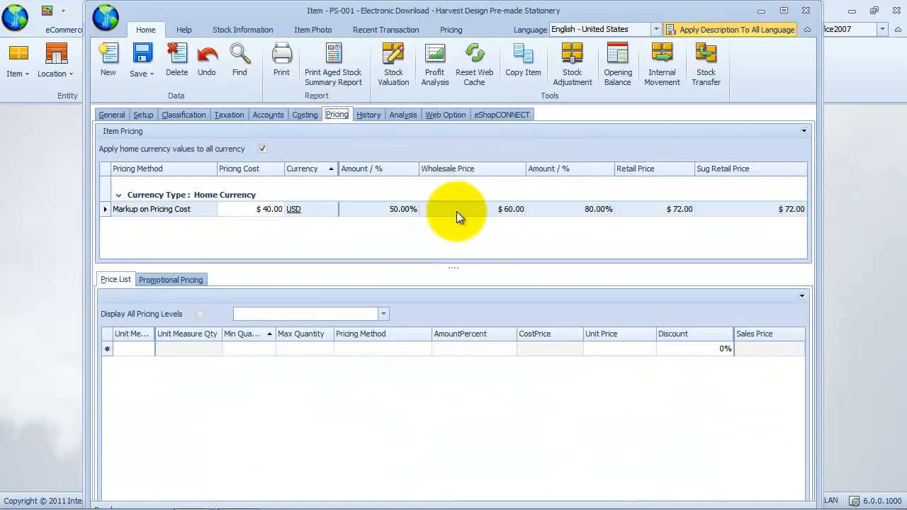
# Step: In the setup of item PS-001, set the commission type to Inventory at 12%, and save and close the item
pyautogui.click(143, 115)
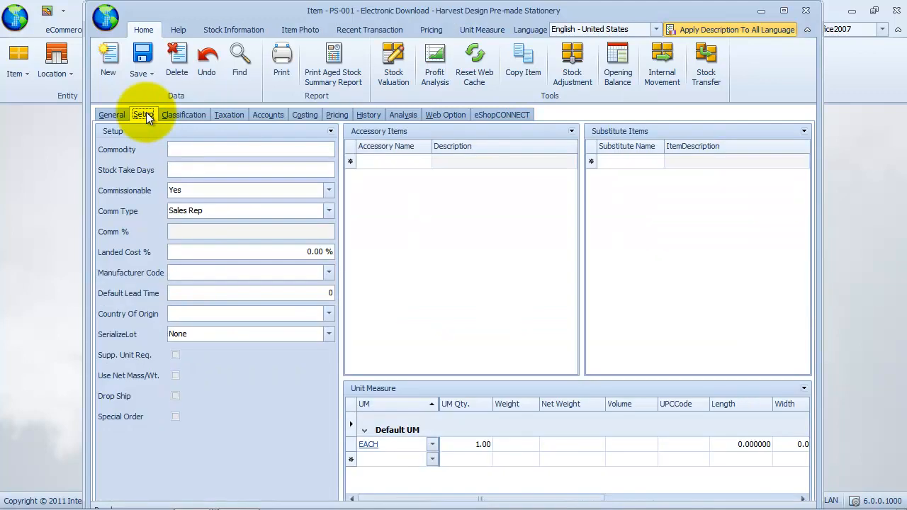
pyautogui.click(328, 191)
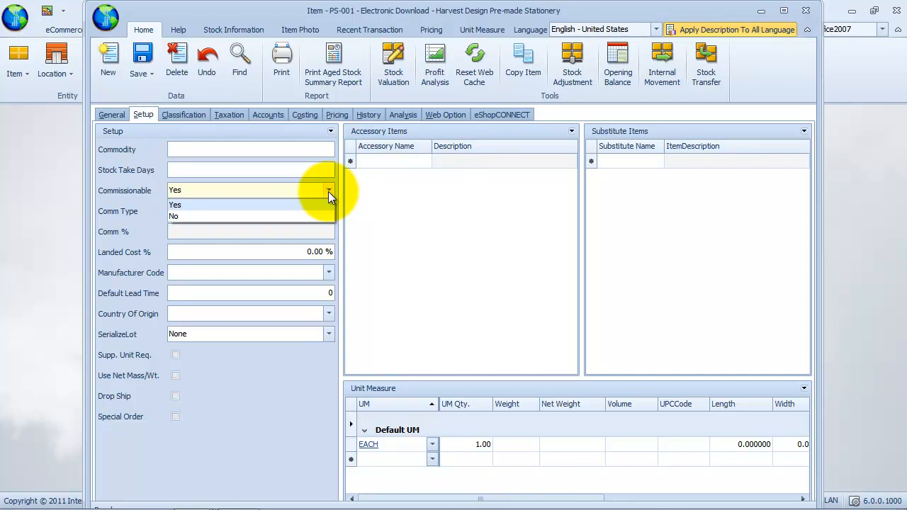
pyautogui.click(328, 190)
pyautogui.click(324, 210)
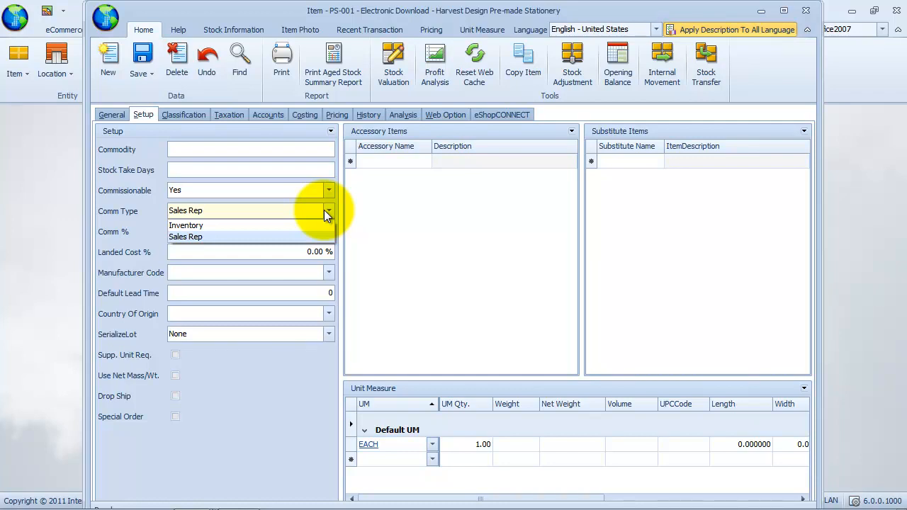
pyautogui.click(325, 225)
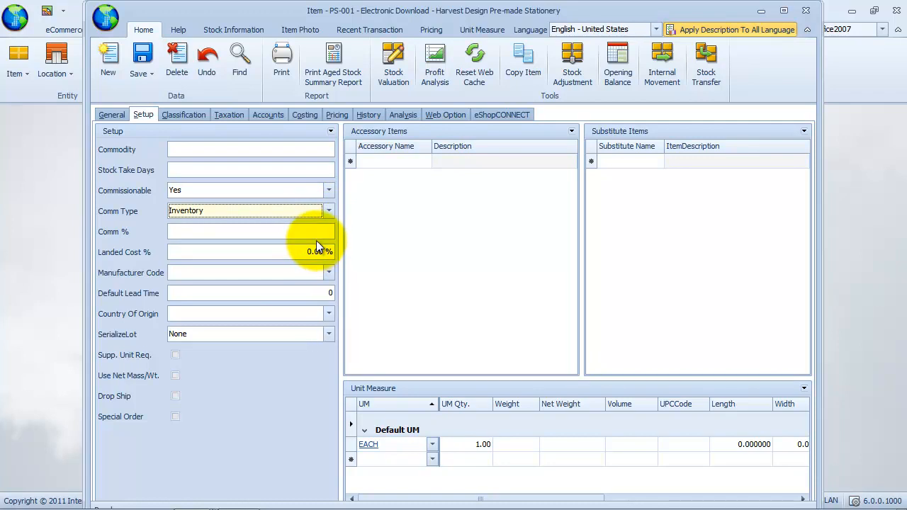
pyautogui.click(314, 231)
pyautogui.write('12')
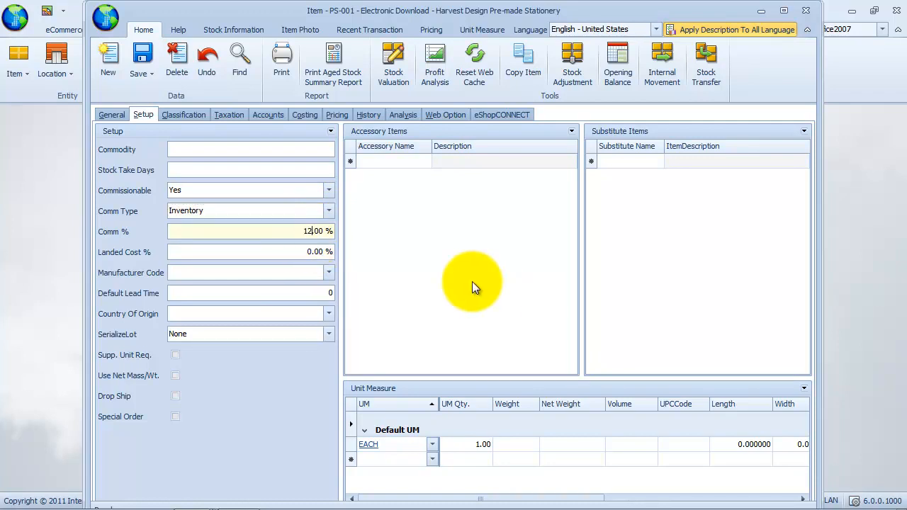
pyautogui.click(147, 75)
pyautogui.click(209, 129)
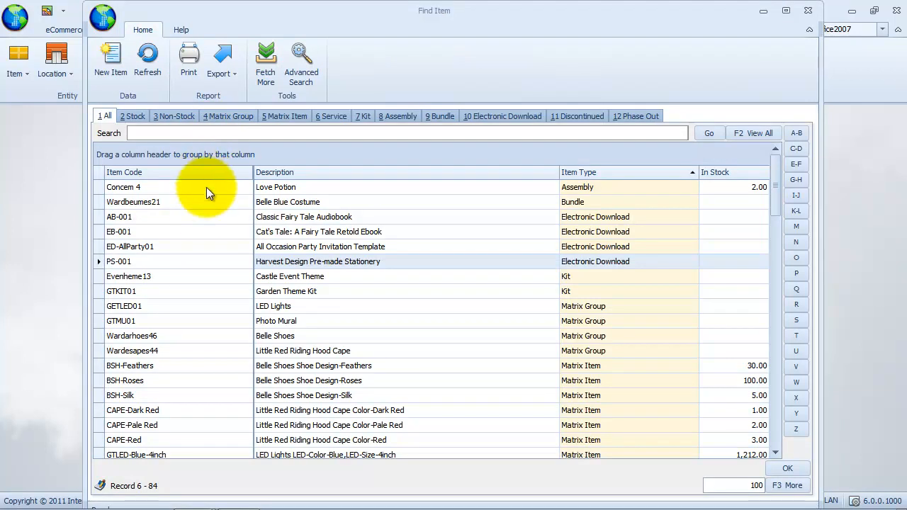
# Step: Give item AB-001 an Inventory commission of 5%, save and close it, and leave the item list
pyautogui.doubleClick(207, 216)
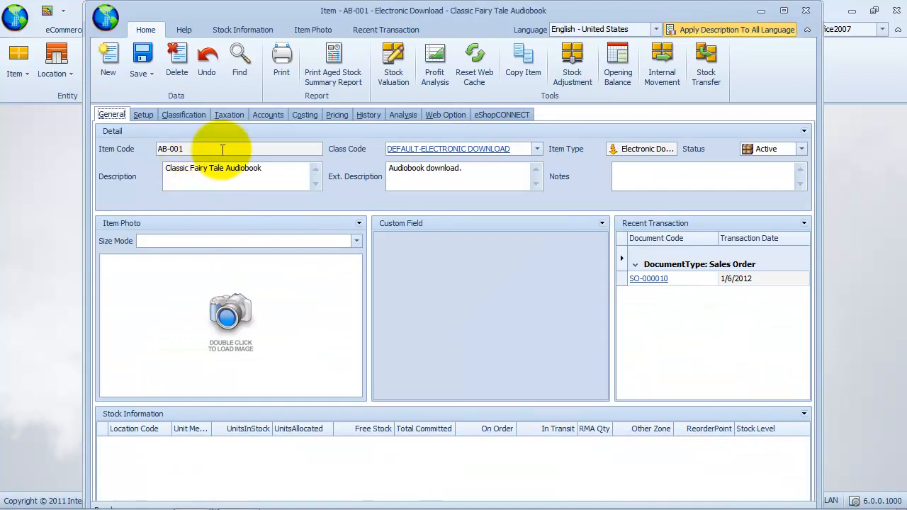
pyautogui.click(344, 116)
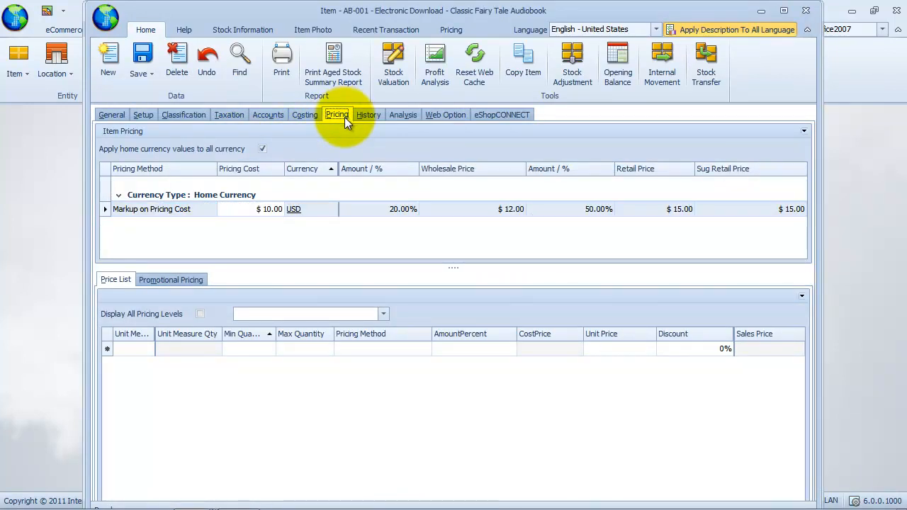
pyautogui.click(143, 115)
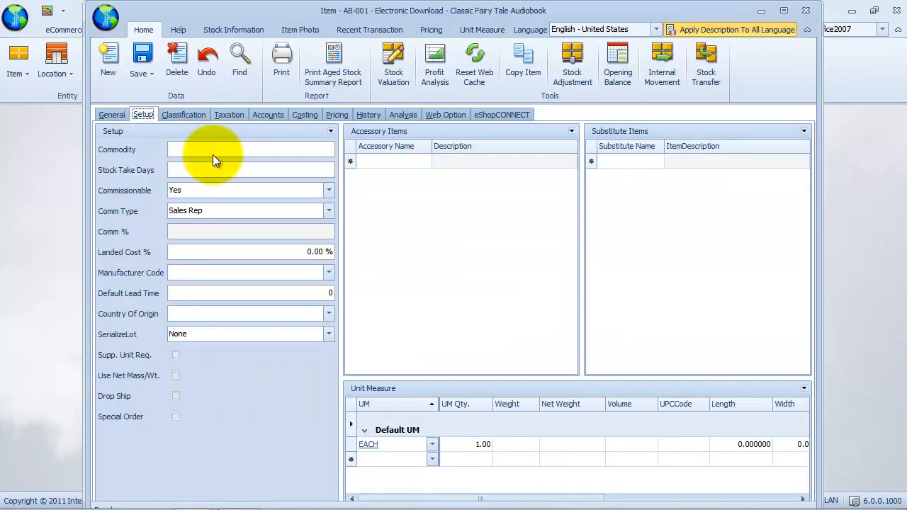
pyautogui.click(330, 190)
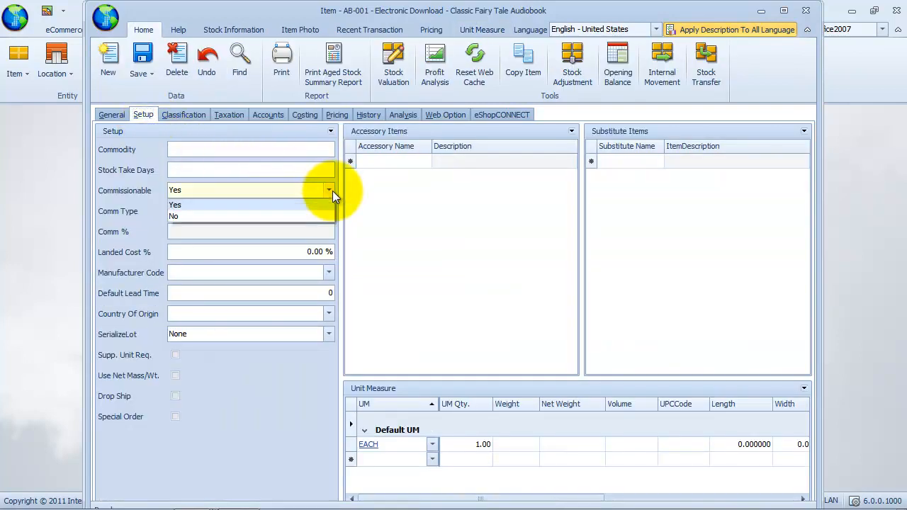
pyautogui.click(332, 191)
pyautogui.click(329, 211)
pyautogui.click(313, 224)
pyautogui.click(321, 232)
pyautogui.write('5')
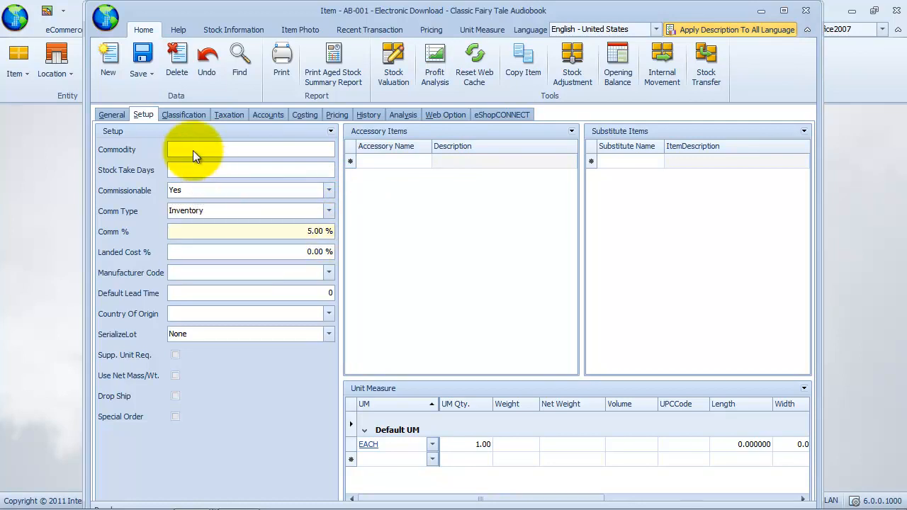
pyautogui.click(146, 76)
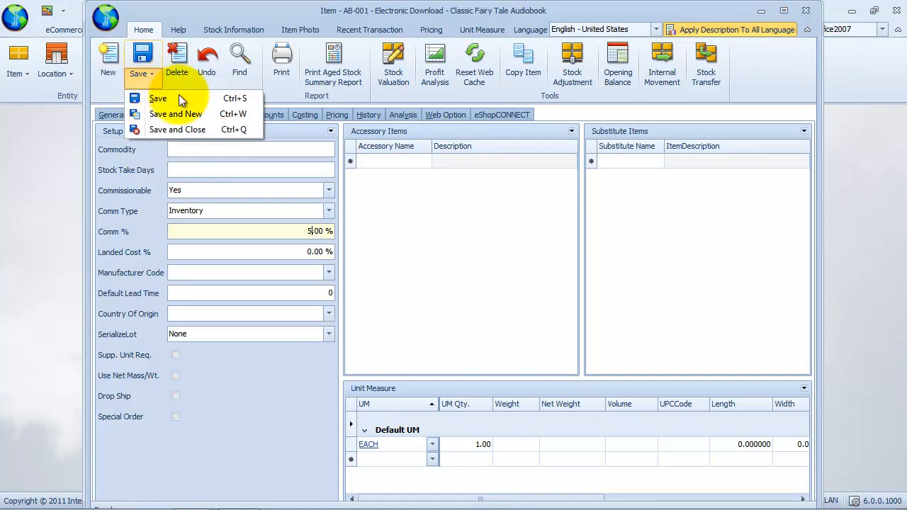
pyautogui.click(212, 128)
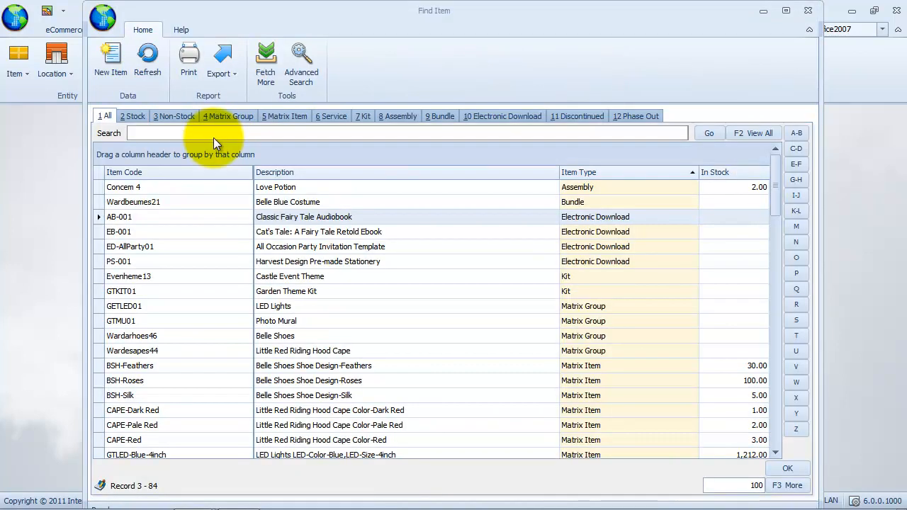
pyautogui.click(809, 11)
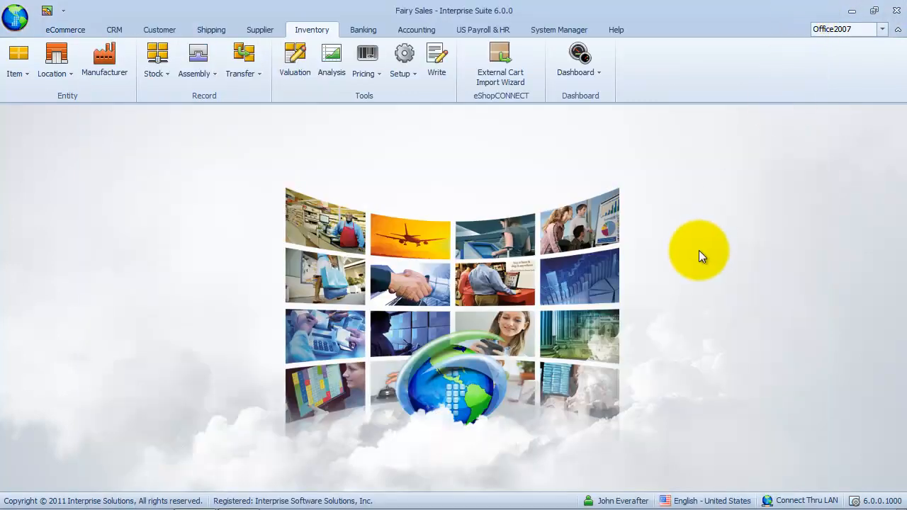
# Step: Find the customer Camelot Furnishings and open the setup details of its record
pyautogui.click(159, 29)
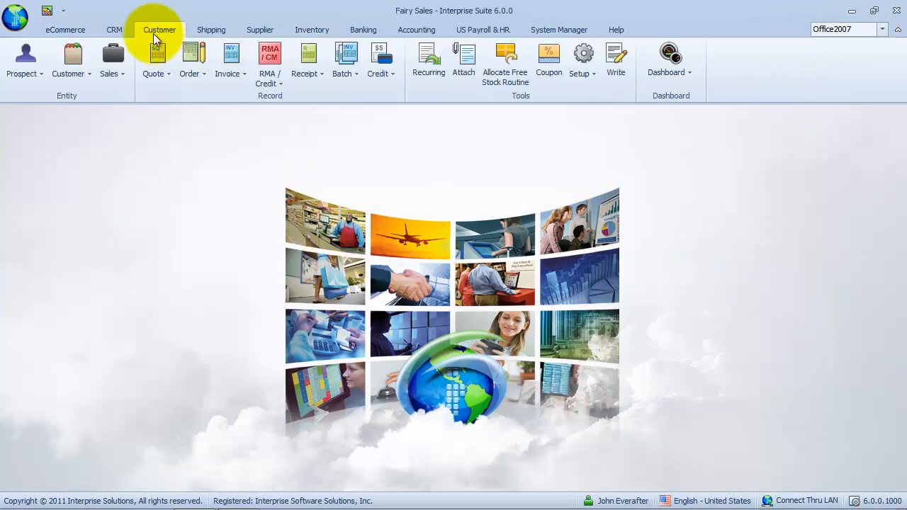
pyautogui.click(84, 78)
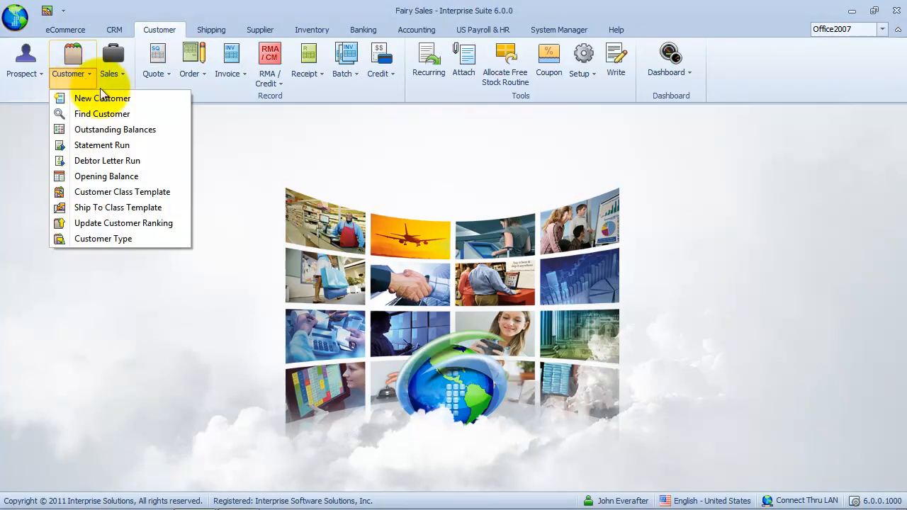
pyautogui.click(134, 113)
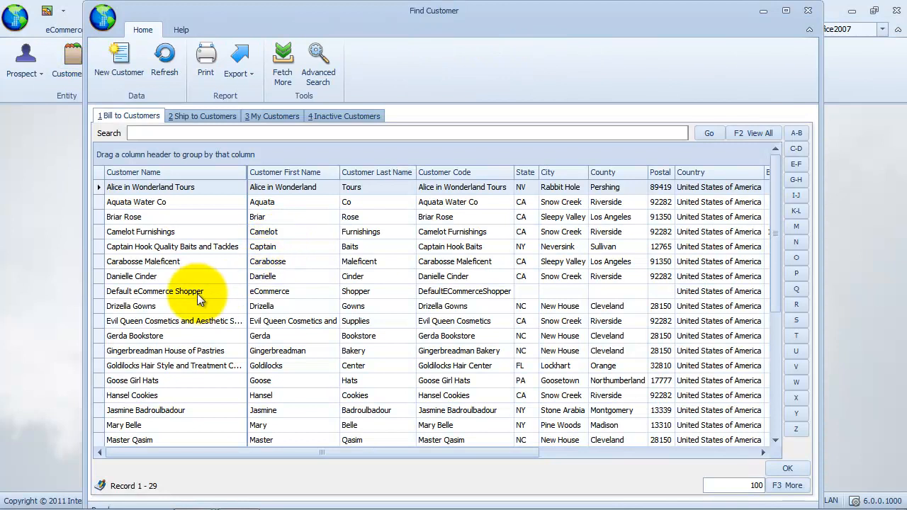
pyautogui.doubleClick(190, 230)
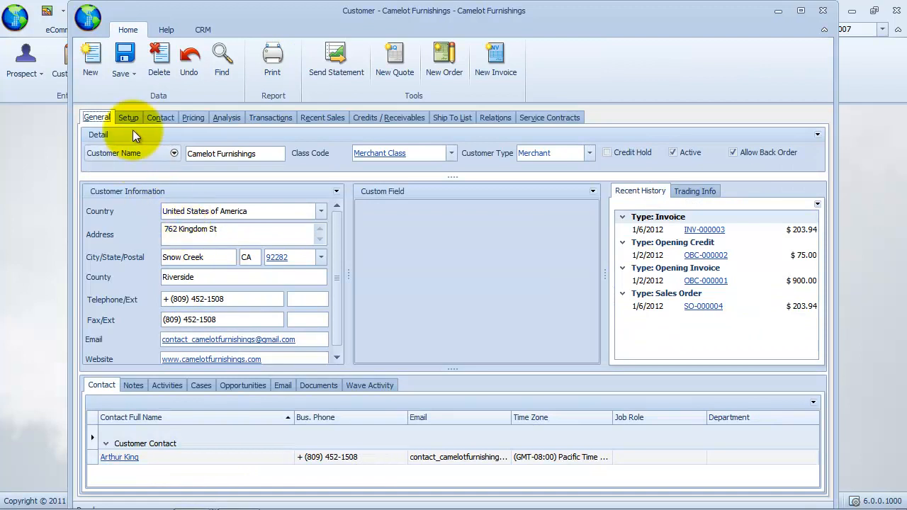
pyautogui.click(132, 121)
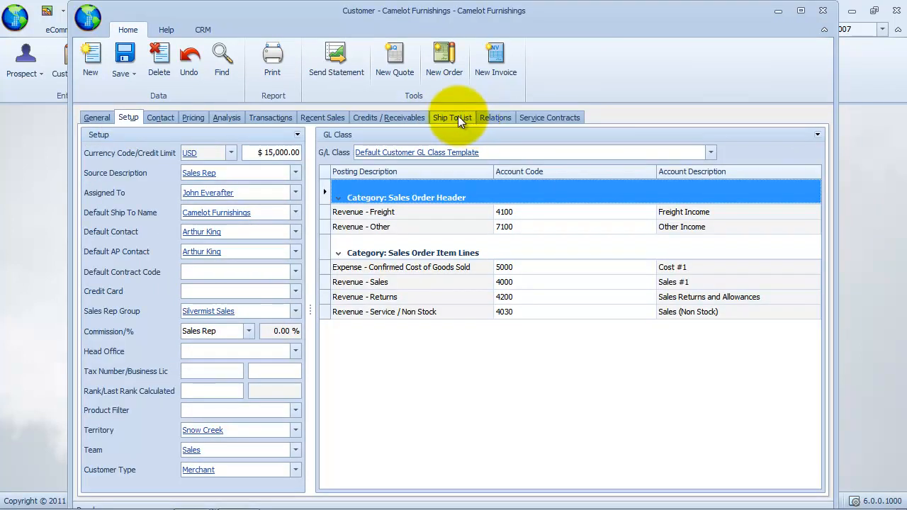
# Step: Open the Camelot Furnishings ship-to record and set its sales rep to Rosetta Sales
pyautogui.click(458, 117)
pyautogui.doubleClick(122, 164)
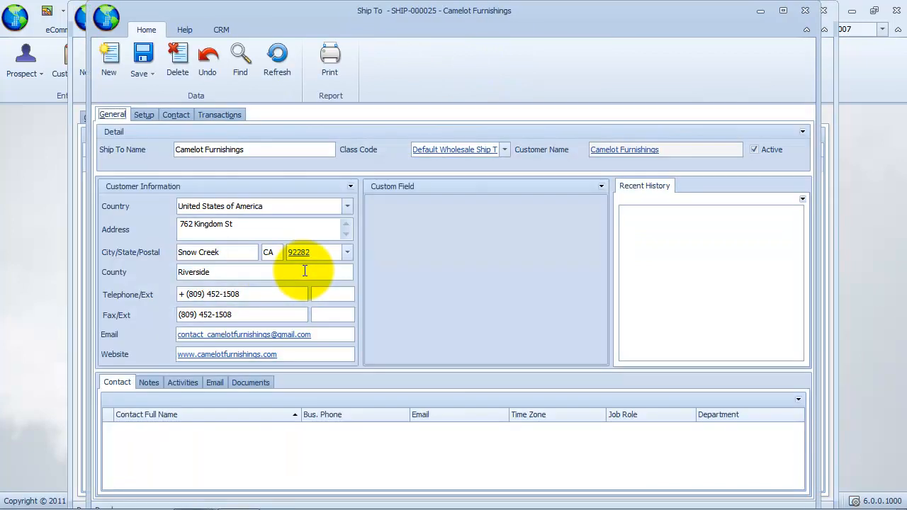
pyautogui.click(143, 115)
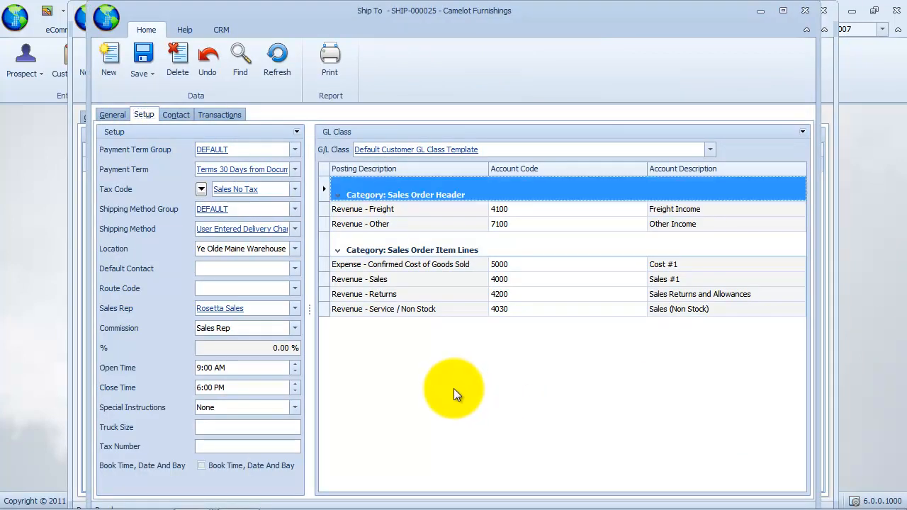
pyautogui.click(292, 310)
pyautogui.click(249, 139)
pyautogui.doubleClick(250, 139)
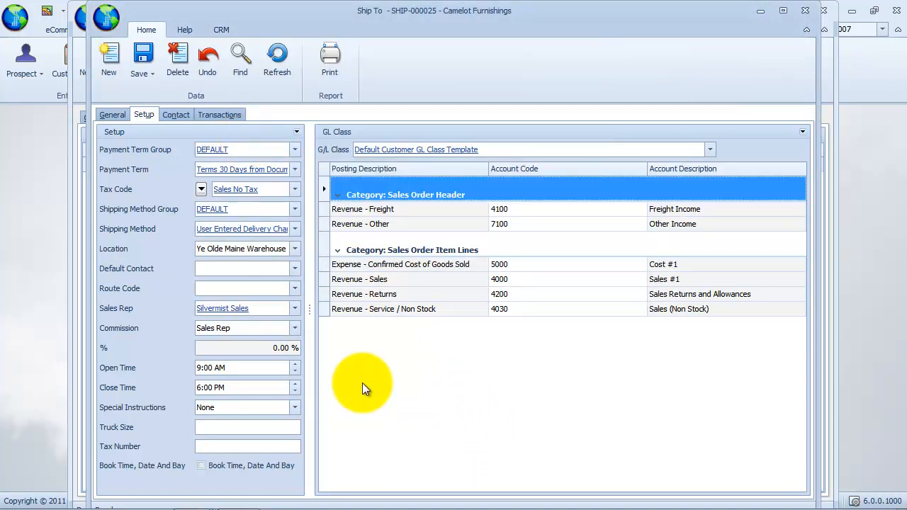
# Step: Set the ship-to's commission source to Default, and save and close the ship-to record
pyautogui.click(294, 329)
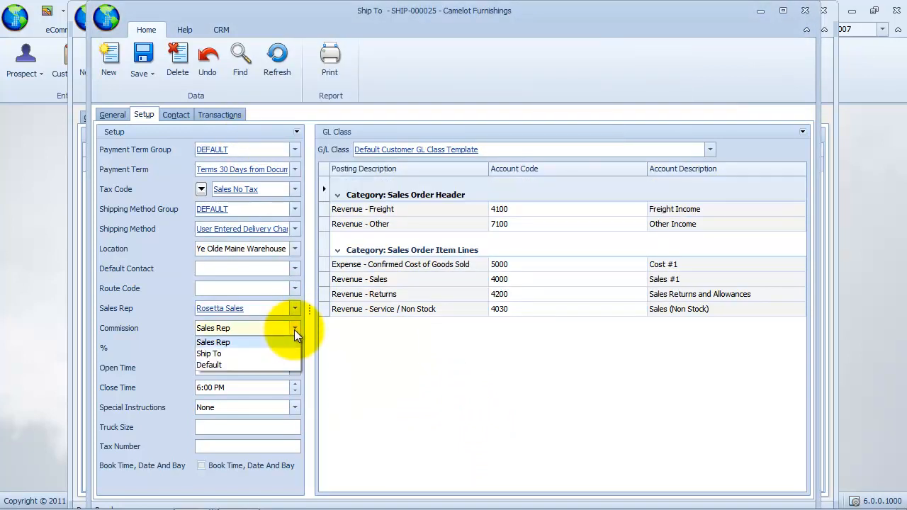
pyautogui.click(291, 363)
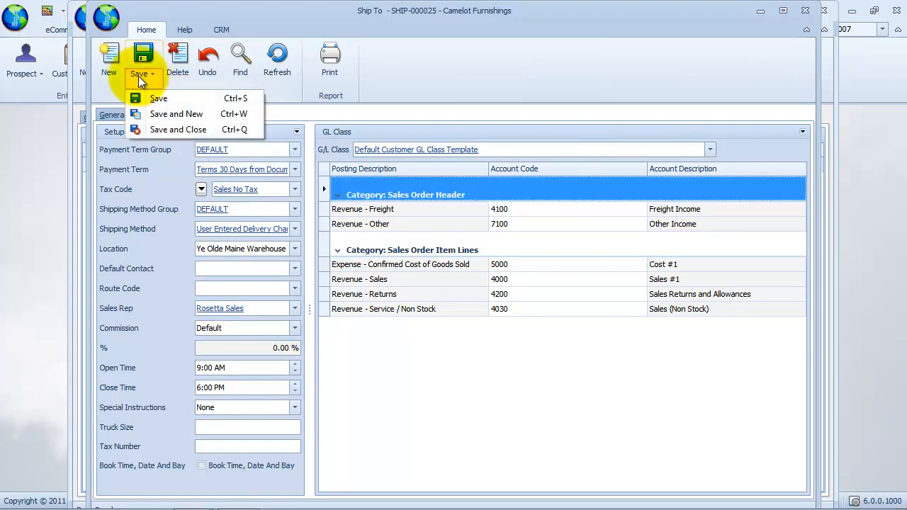
pyautogui.click(189, 128)
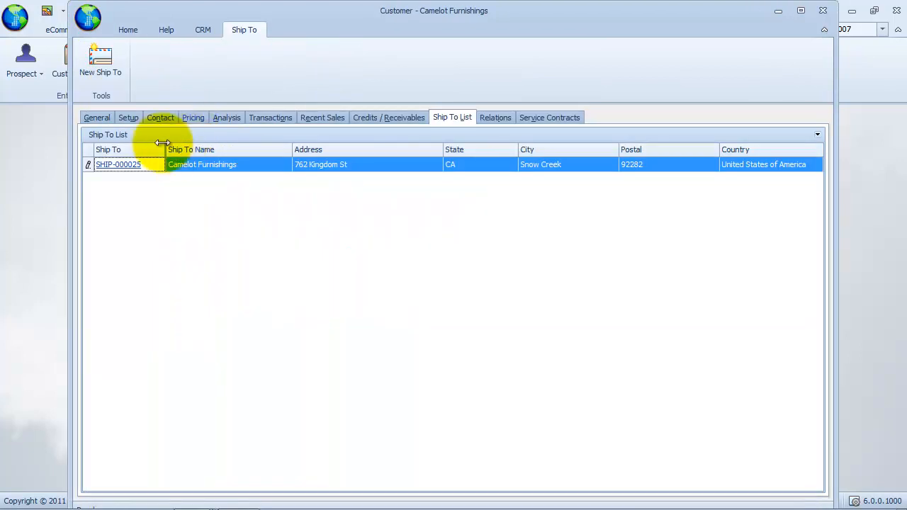
# Step: In the Camelot Furnishings customer setup, set the sales rep group to Rosetta Sales
pyautogui.click(129, 118)
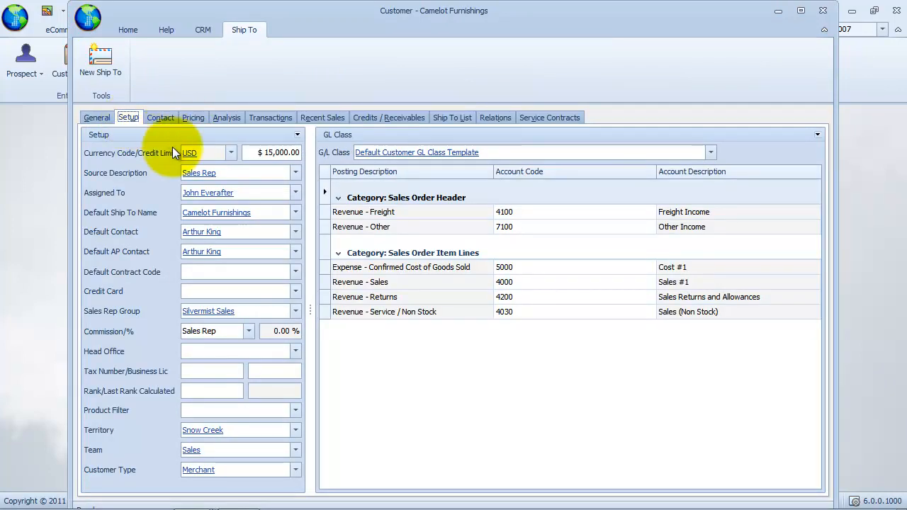
pyautogui.click(295, 310)
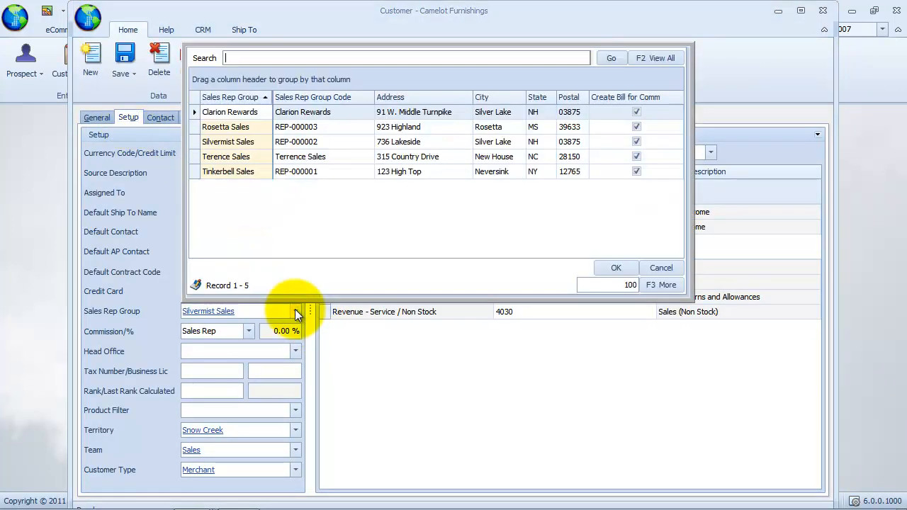
pyautogui.click(220, 127)
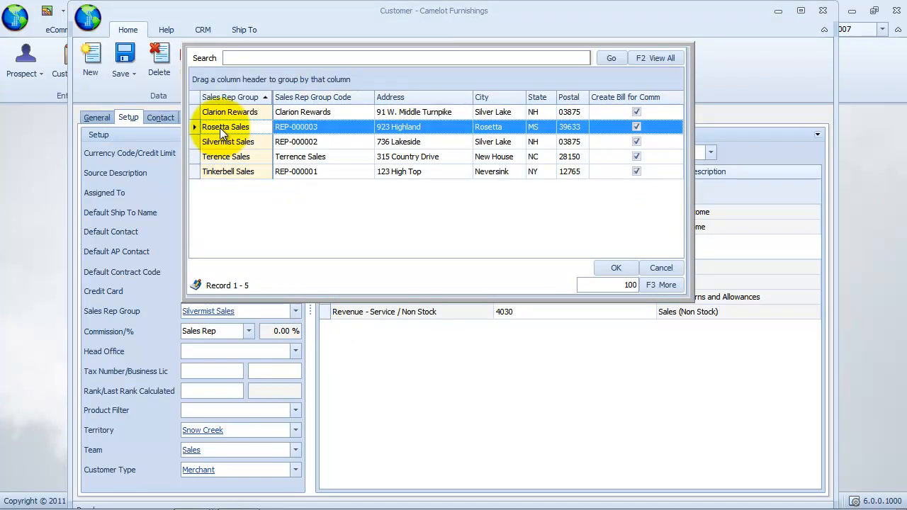
pyautogui.doubleClick(219, 128)
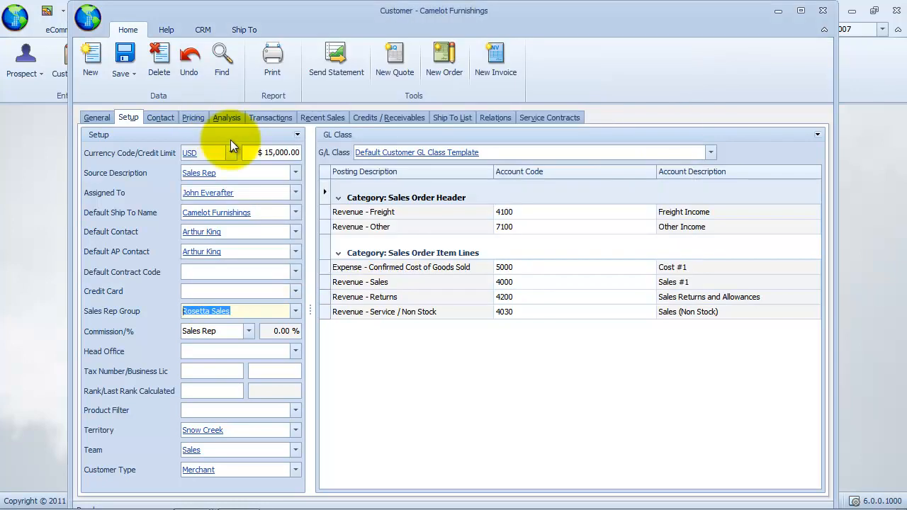
# Step: Set the customer's commission source to Default, and save and close the Camelot Furnishings record
pyautogui.click(249, 331)
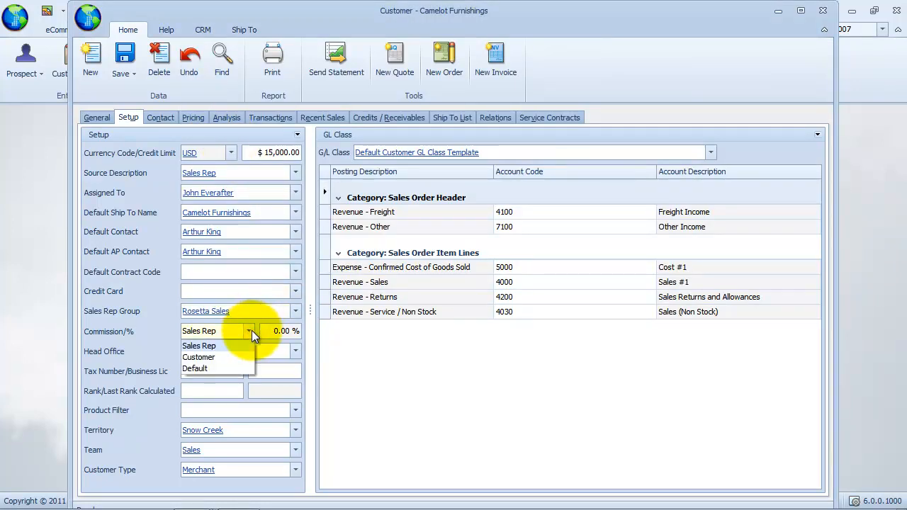
pyautogui.click(239, 369)
pyautogui.click(124, 74)
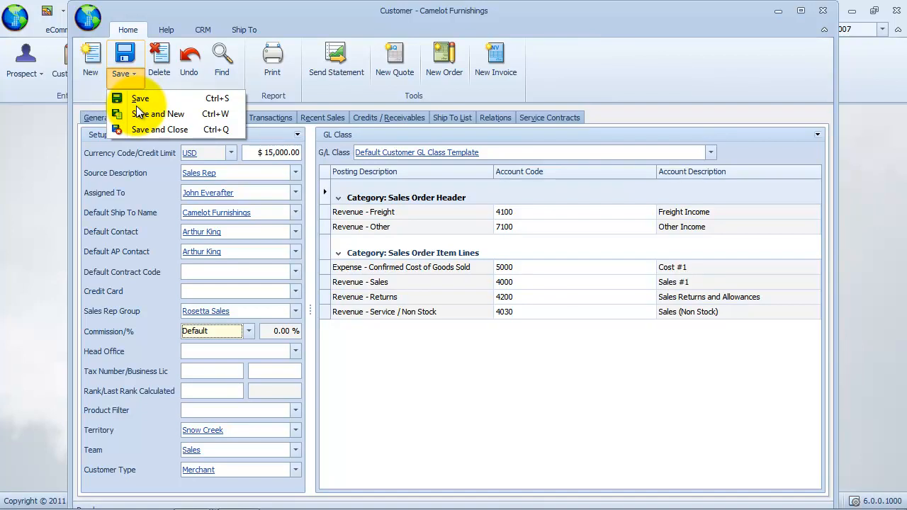
pyautogui.click(136, 99)
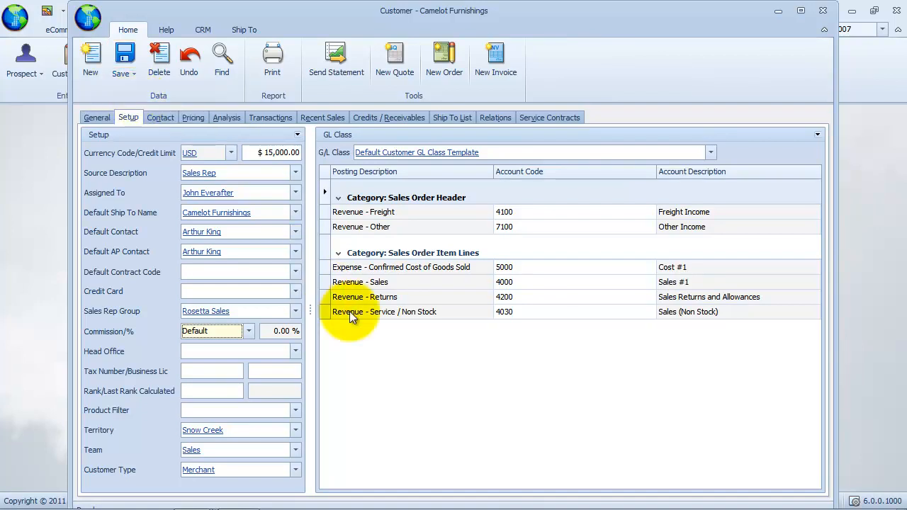
pyautogui.click(129, 77)
pyautogui.click(162, 128)
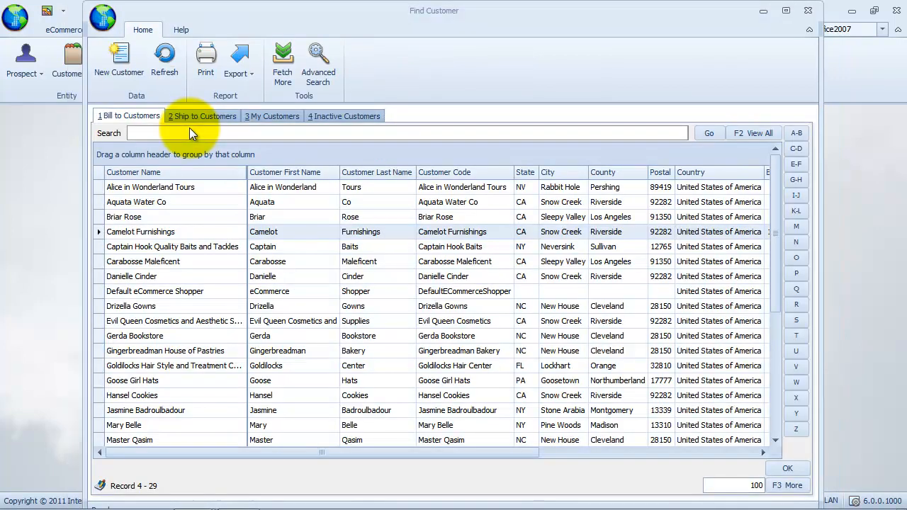
# Step: Reopen the Camelot Furnishings customer record, review its setup details, and start a new sales order for it
pyautogui.doubleClick(226, 232)
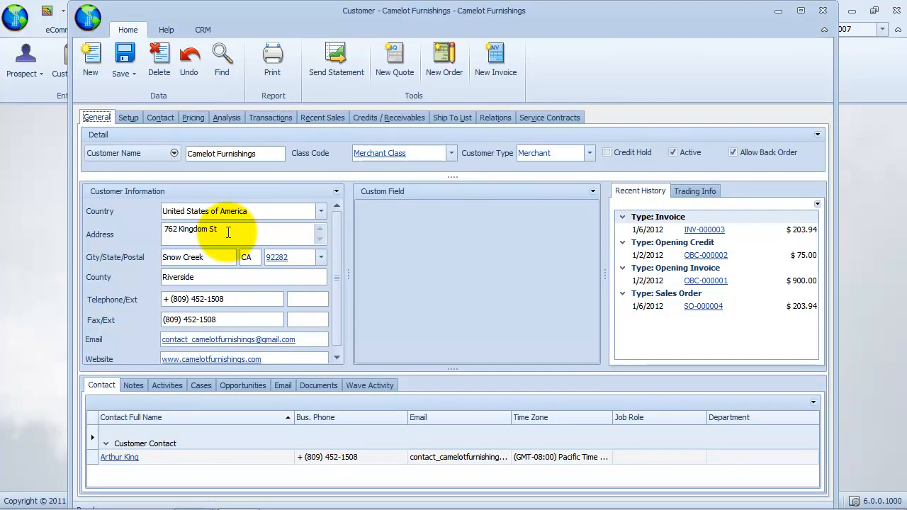
pyautogui.click(128, 118)
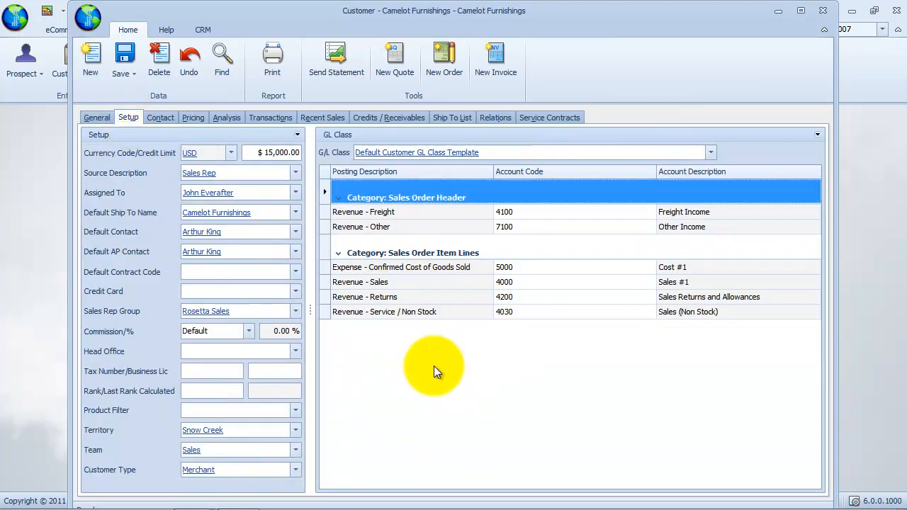
pyautogui.click(437, 72)
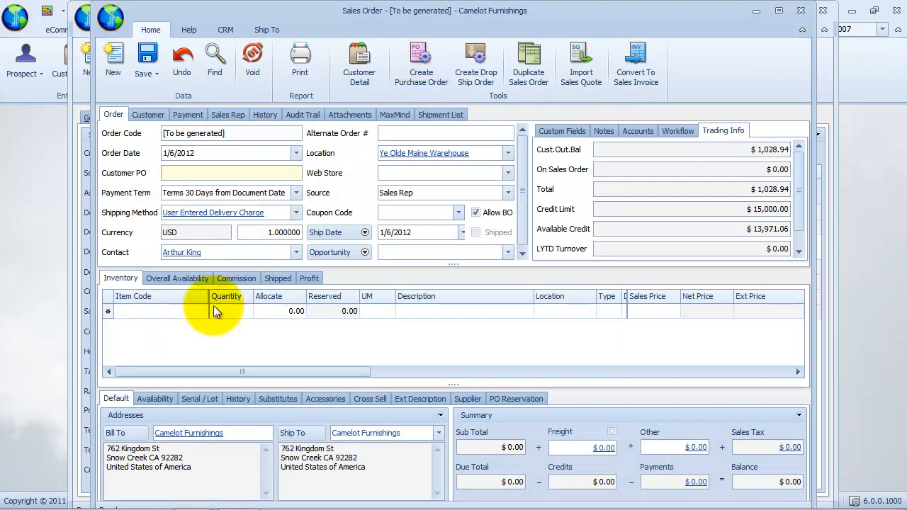
# Step: Sort the item list by item type and add items AB-001 and PS-001 to the sales order
pyautogui.click(202, 312)
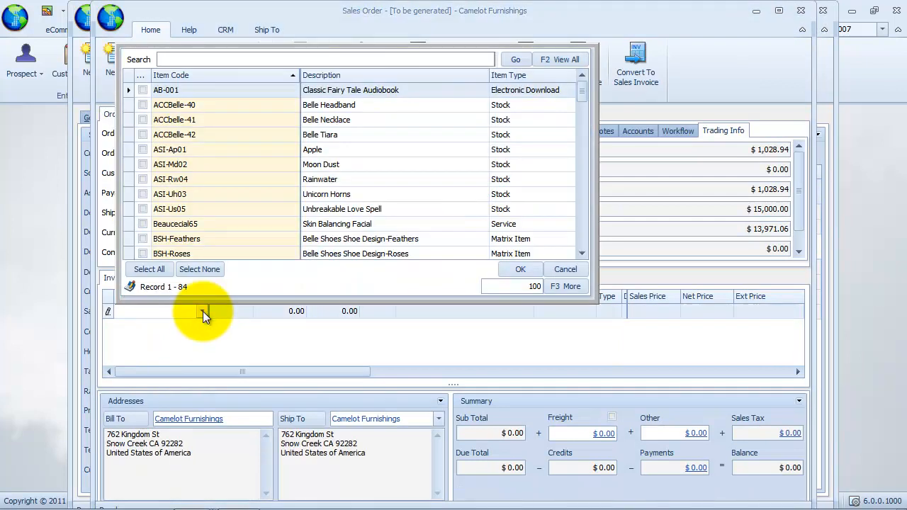
pyautogui.click(529, 74)
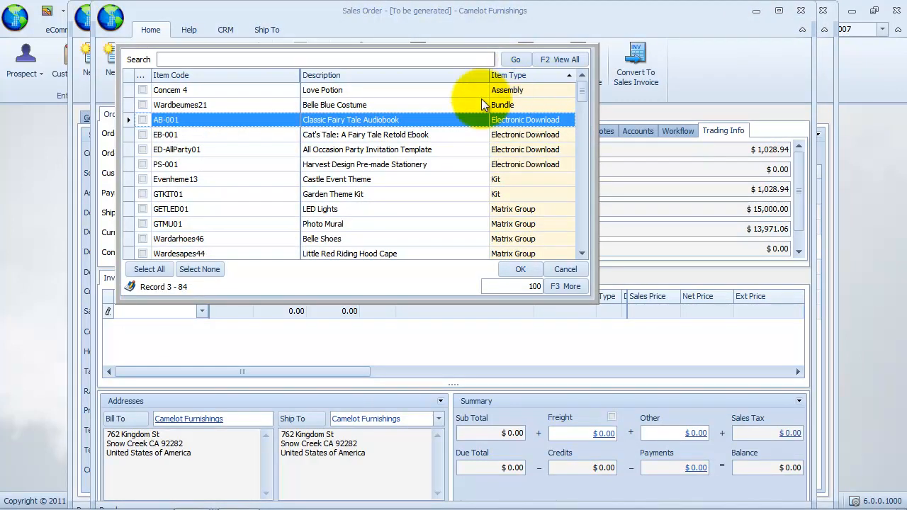
pyautogui.click(141, 120)
pyautogui.click(143, 164)
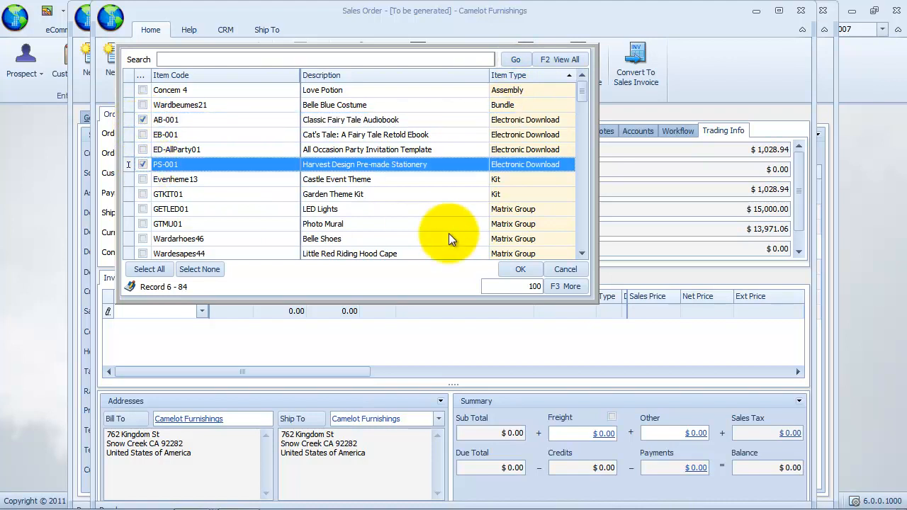
pyautogui.click(517, 269)
# Step: Examine the sales order's sales rep assignment and the commission source and percentage of its item lines
pyautogui.click(227, 114)
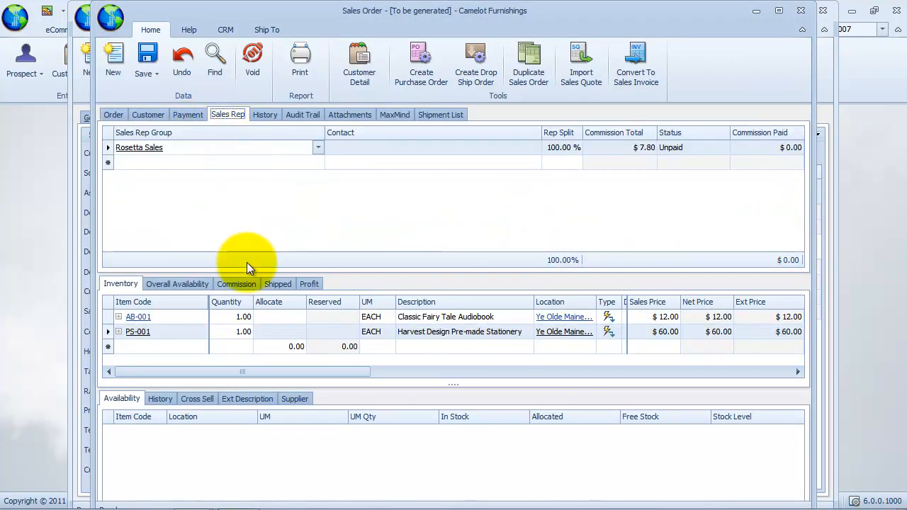
pyautogui.click(236, 283)
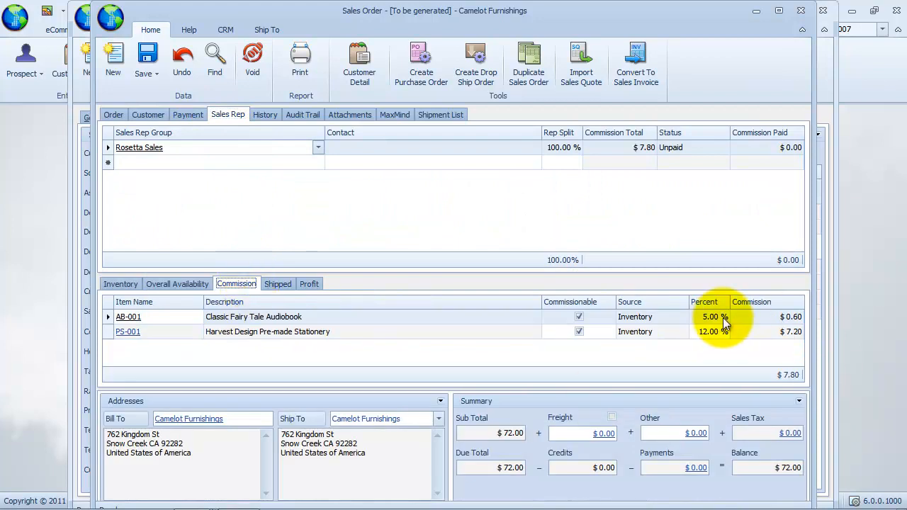
pyautogui.click(672, 318)
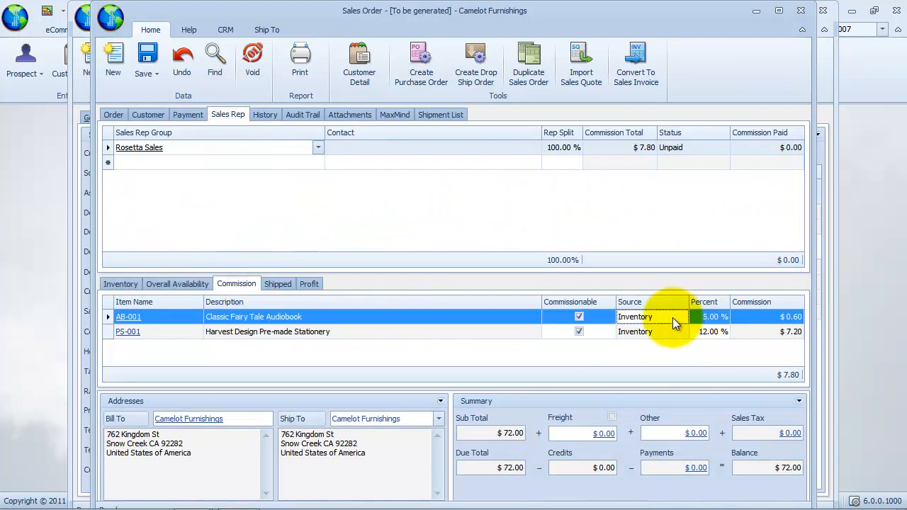
pyautogui.click(724, 317)
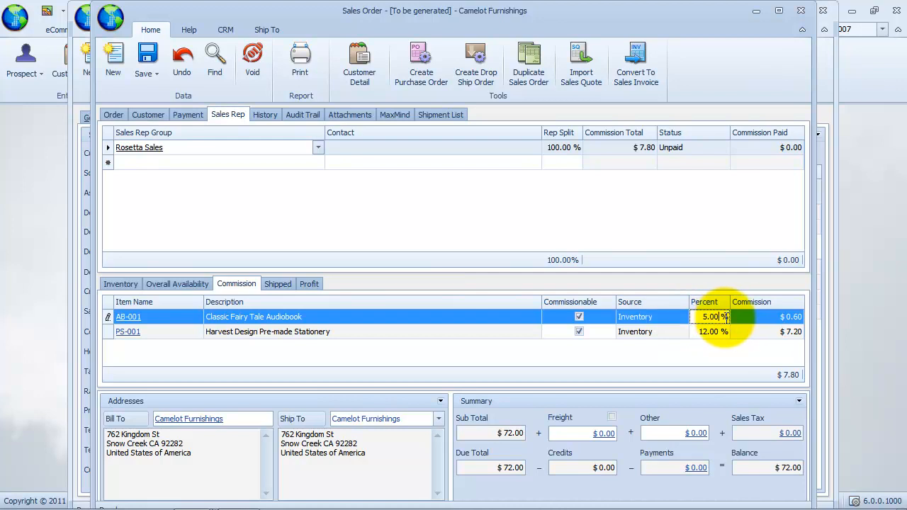